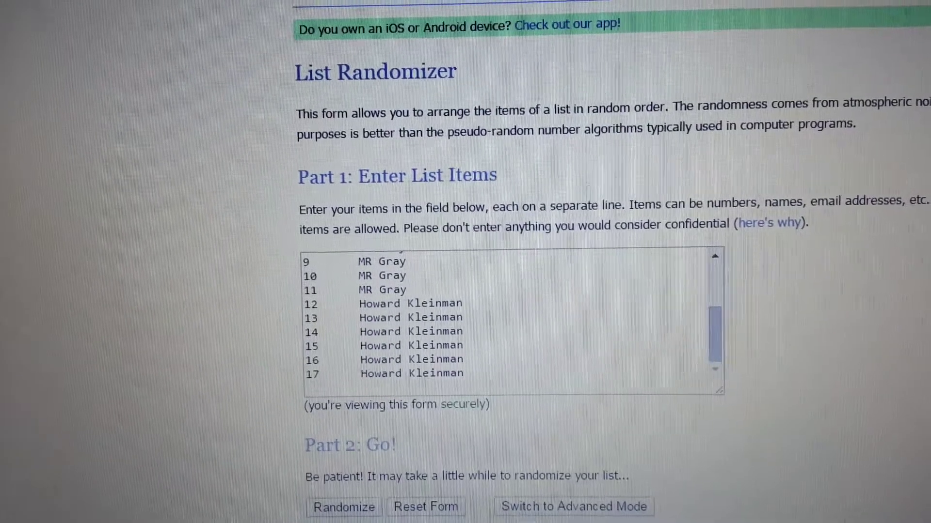
- Roll two dice on the Dice Roller tab (5 and 6), then return to the List Randomizer
{"action": "key", "text": "ctrl+Tab"}
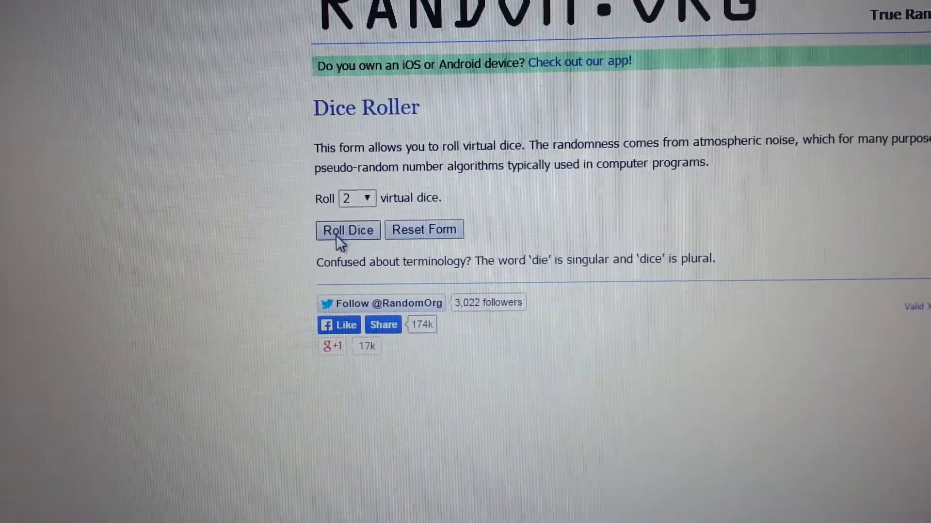
{"action": "left_click", "coordinate": [337, 228]}
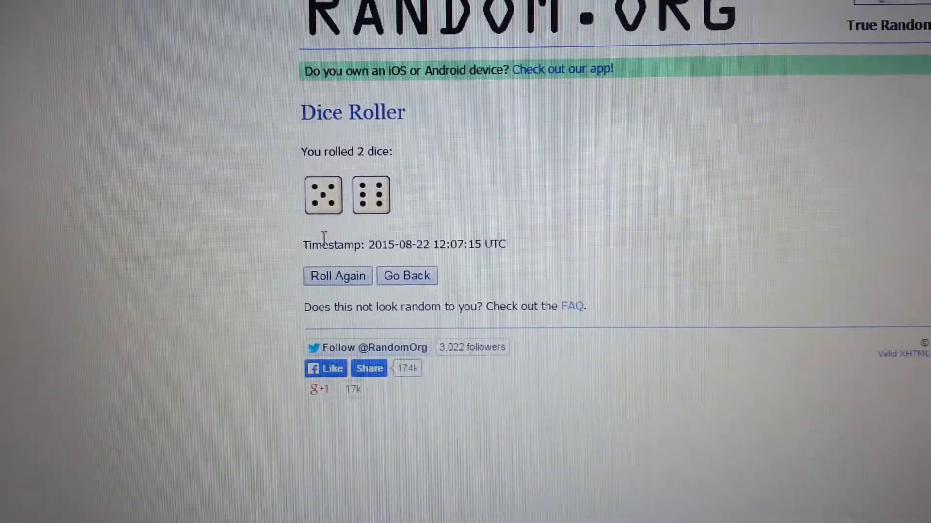
{"action": "key", "text": "ctrl+Tab"}
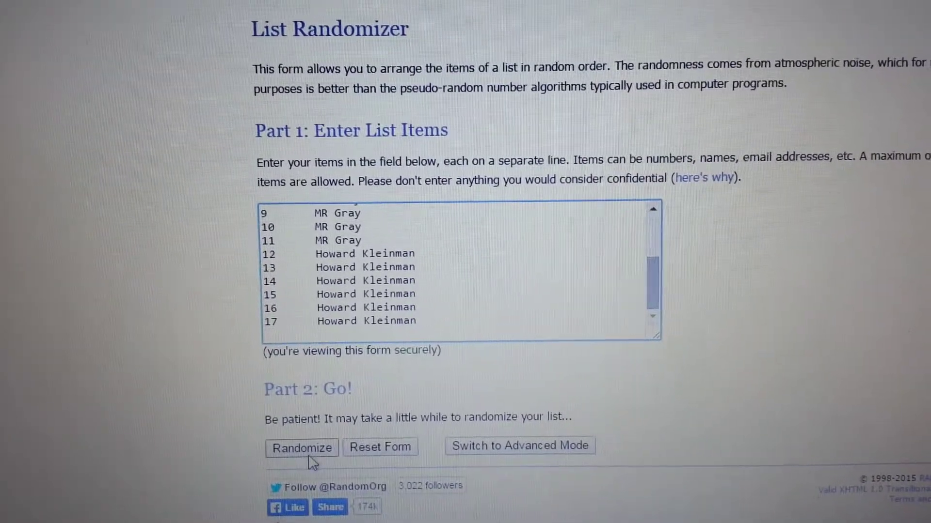
- Shuffle the 17-entry list with Randomize, then reshuffle it repeatedly with Again!
{"action": "left_click", "coordinate": [296, 418]}
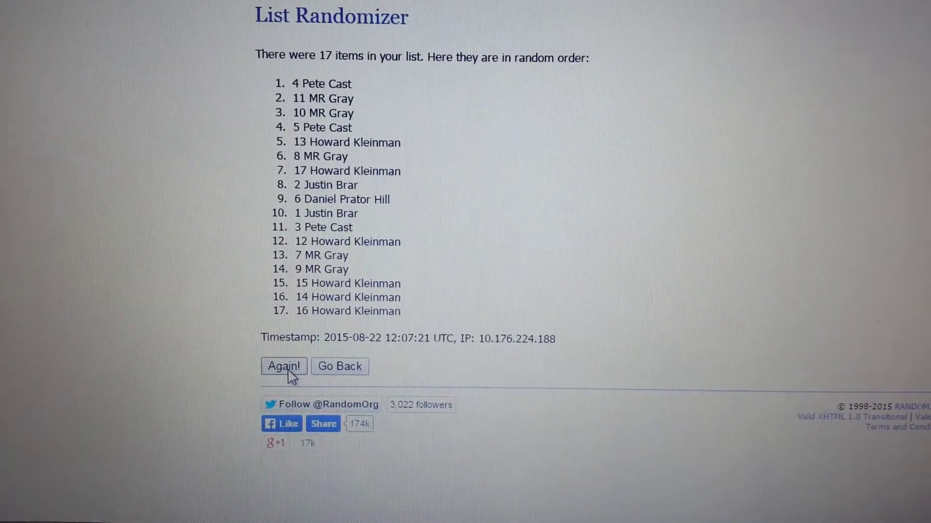
{"action": "left_click", "coordinate": [288, 367]}
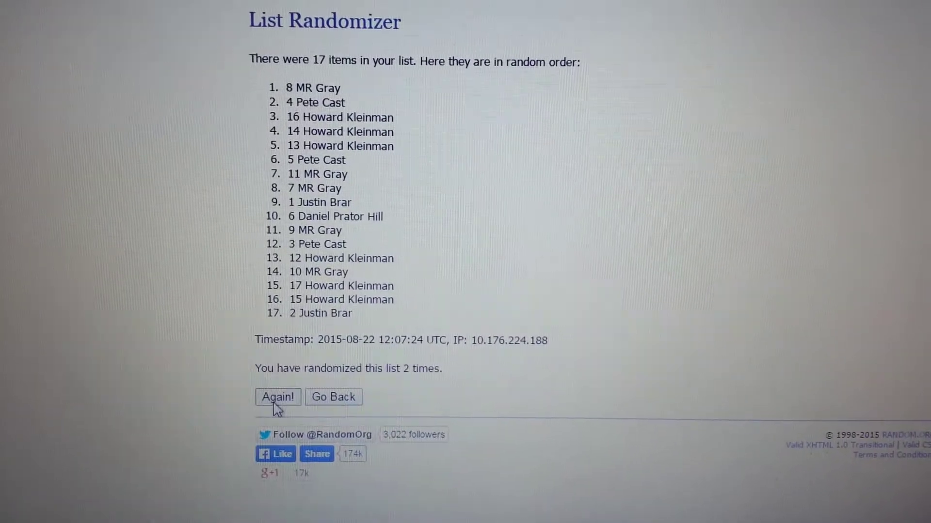
{"action": "left_click", "coordinate": [280, 394]}
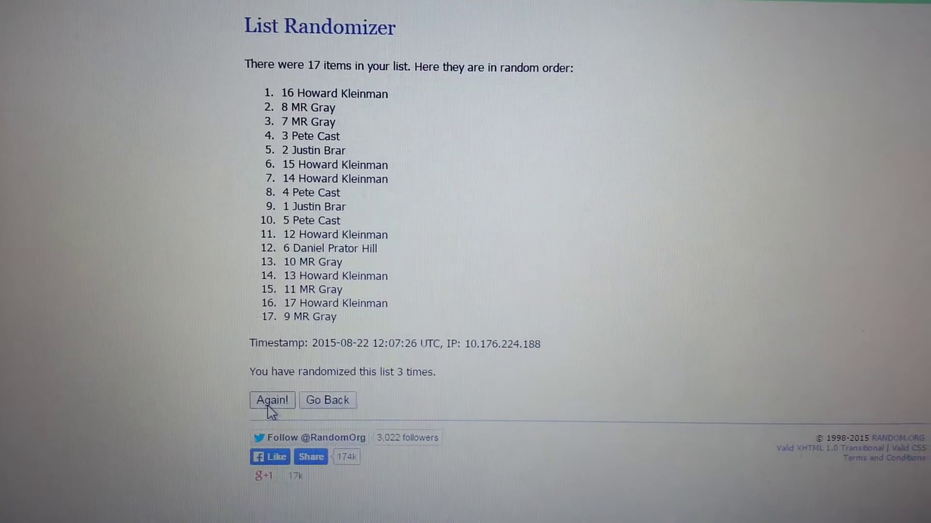
{"action": "left_click", "coordinate": [269, 403]}
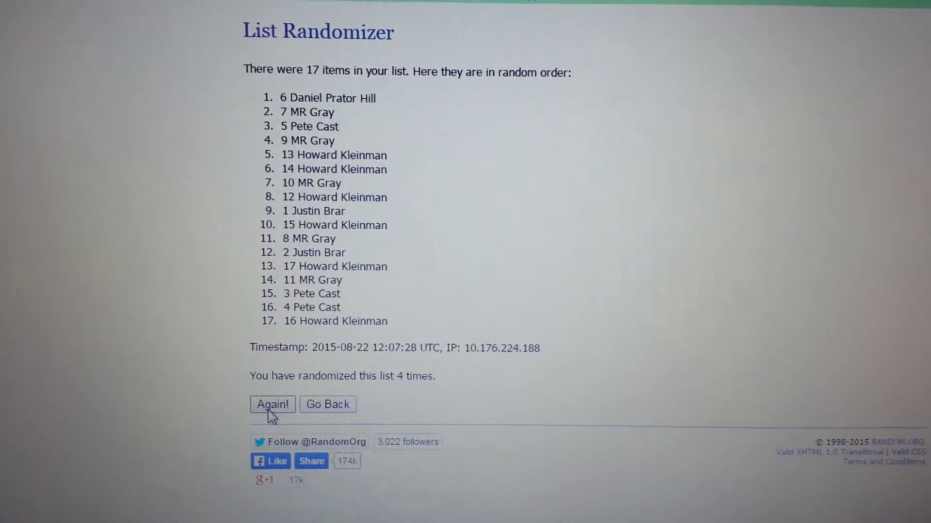
{"action": "left_click", "coordinate": [273, 407]}
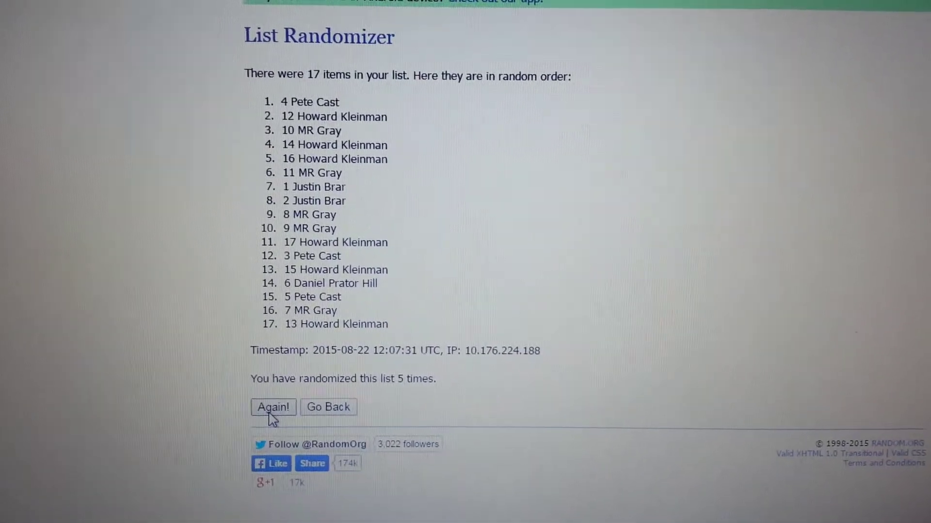
{"action": "left_click", "coordinate": [273, 410]}
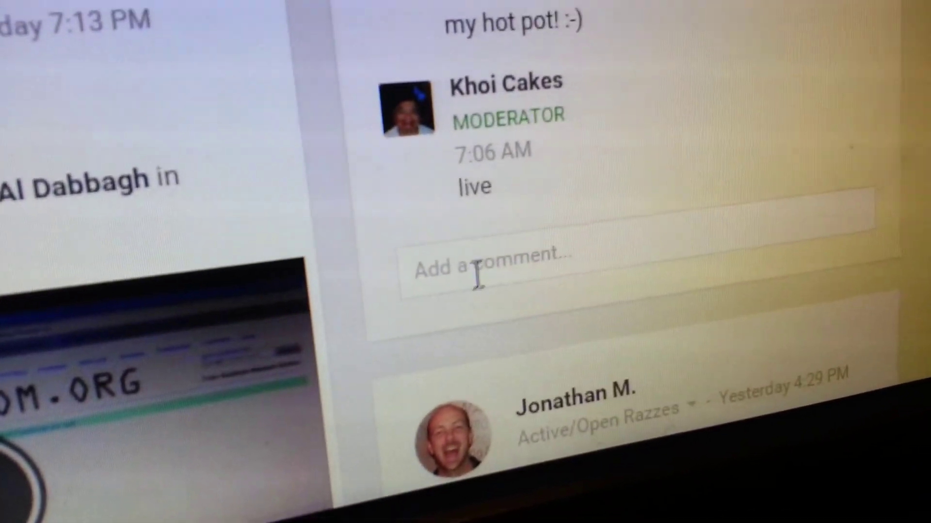
- Post a 'done' comment at the end of the Google+ discussion thread
{"action": "left_click", "coordinate": [476, 273]}
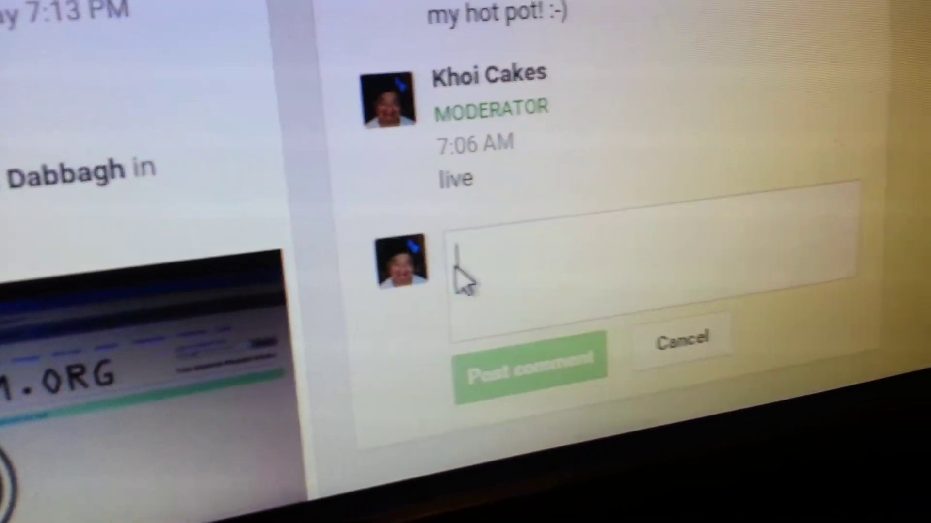
{"action": "type", "text": "done"}
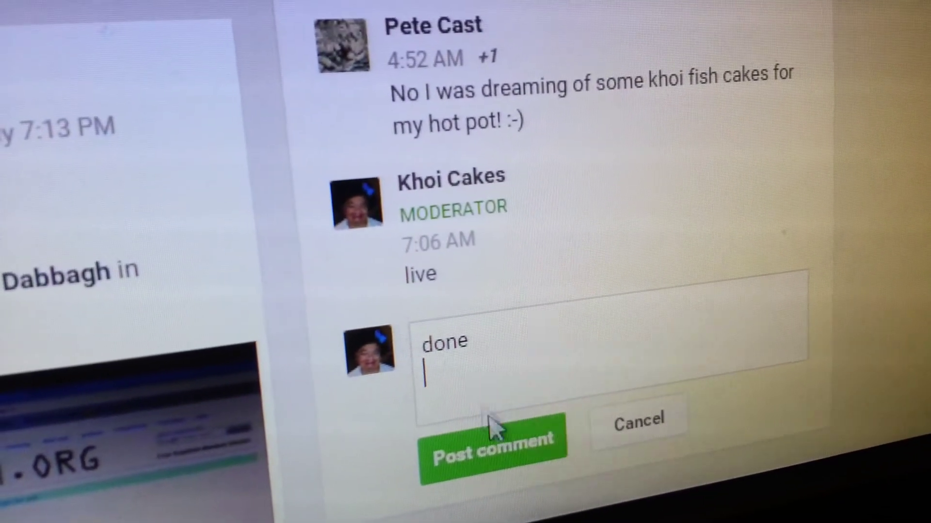
{"action": "left_click", "coordinate": [489, 440]}
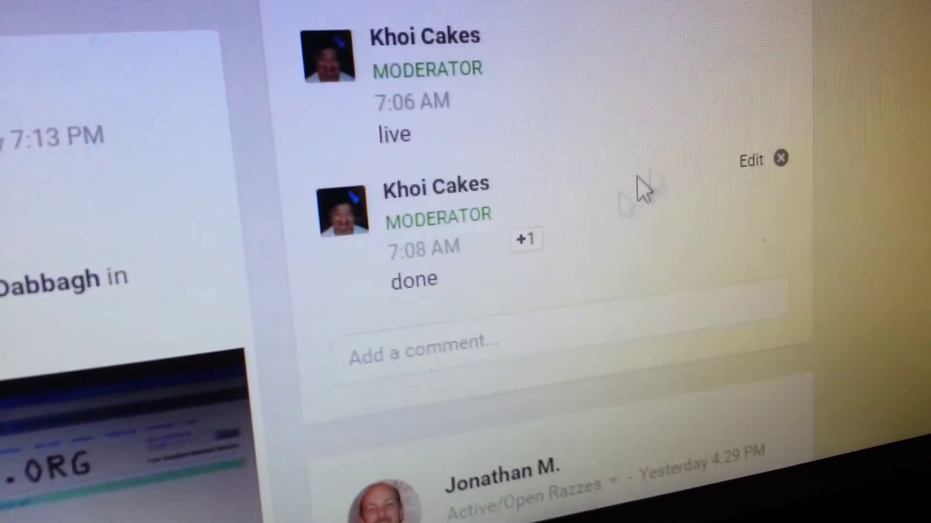